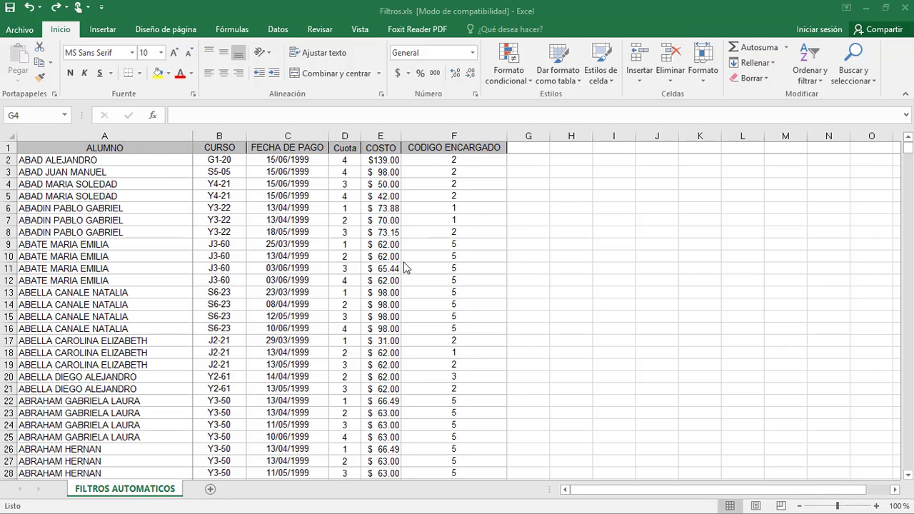
Select the payment table from the ALUMNO header across to column F, down to row 1499
{"action": "left_click", "coordinate": [137, 147]}
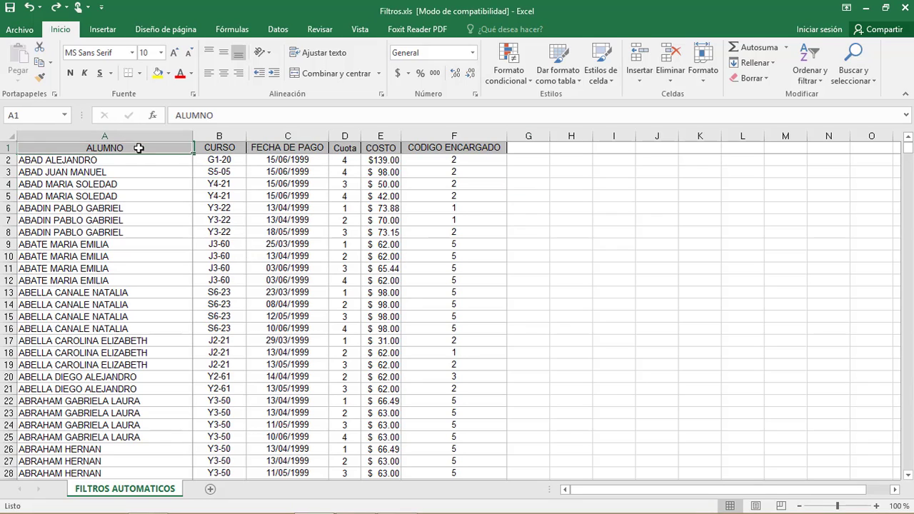
{"action": "left_click_drag", "start_coordinate": [139, 148], "coordinate": [457, 148]}
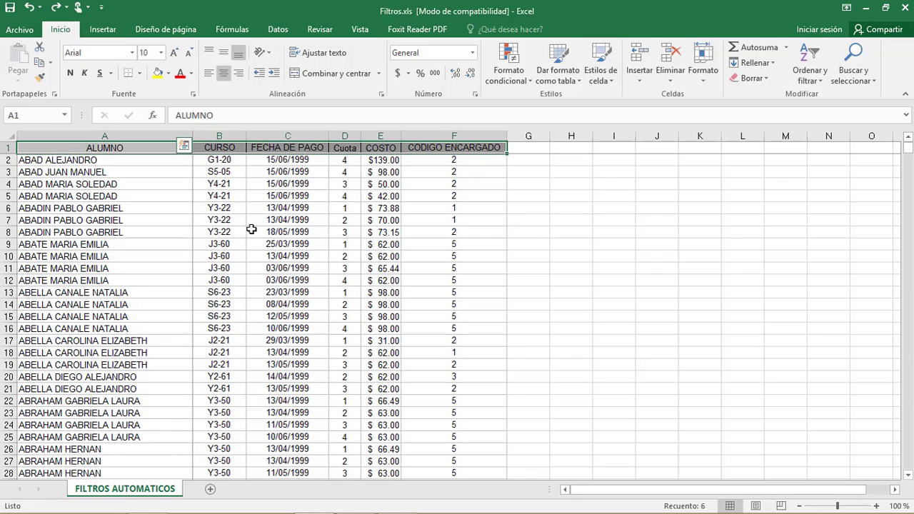
{"action": "key", "text": "ctrl+shift+Down"}
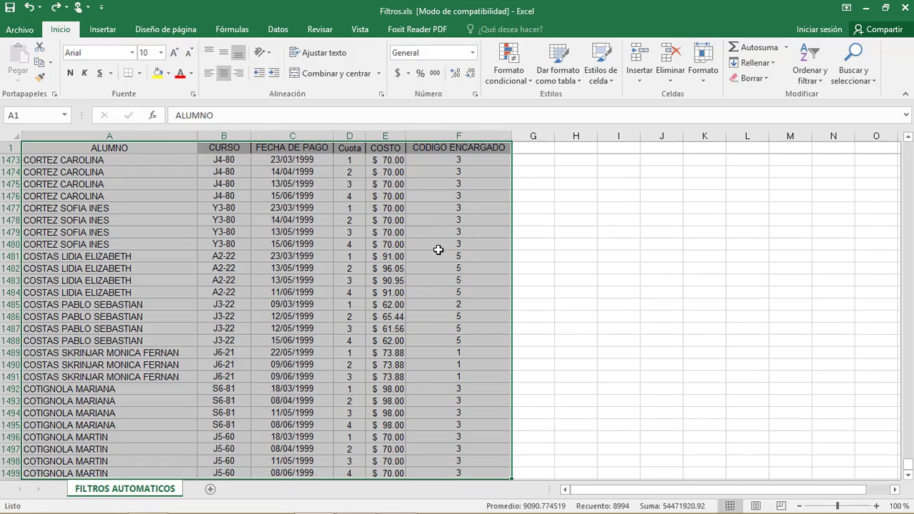
{"action": "key", "text": "XF86AudioMute"}
{"action": "left_click_drag", "start_coordinate": [908, 466], "coordinate": [907, 148]}
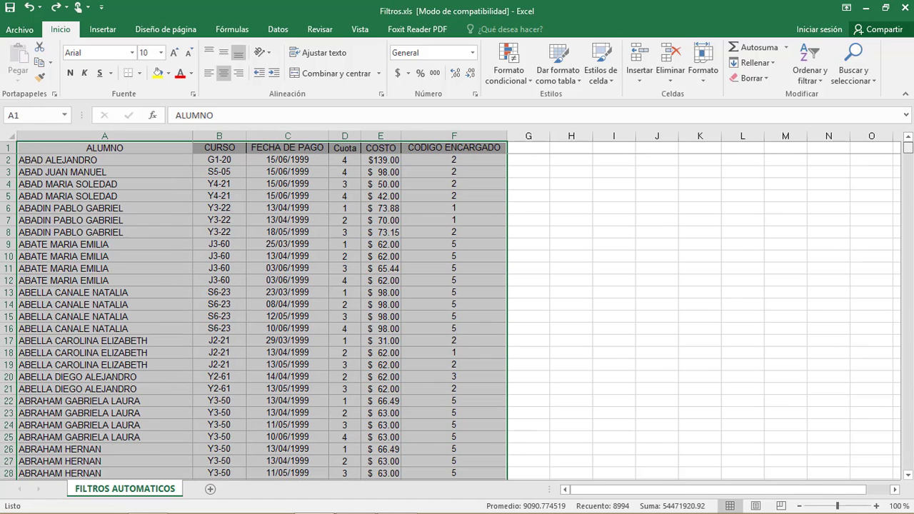
Sort the table by ALUMNO A to Z, then Z to A, then back to A to Z
{"action": "left_click", "coordinate": [819, 85]}
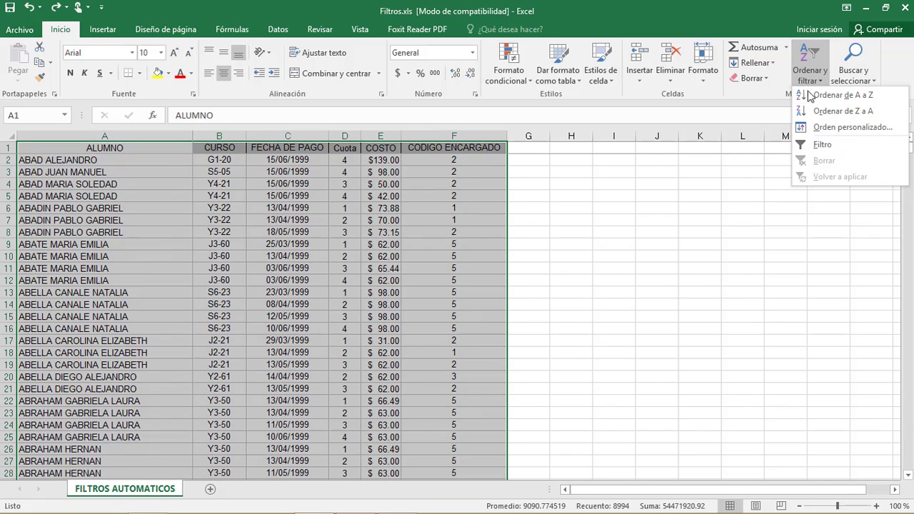
{"action": "left_click", "coordinate": [279, 30]}
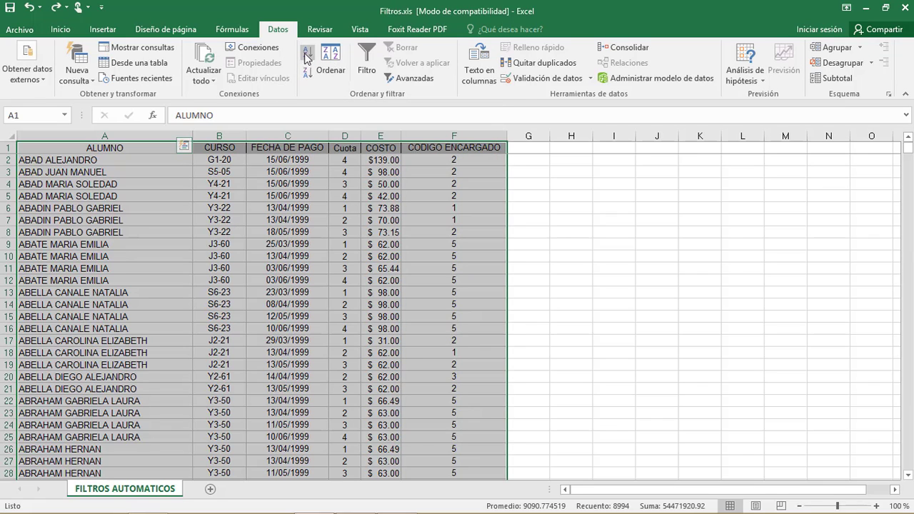
{"action": "left_click", "coordinate": [68, 32]}
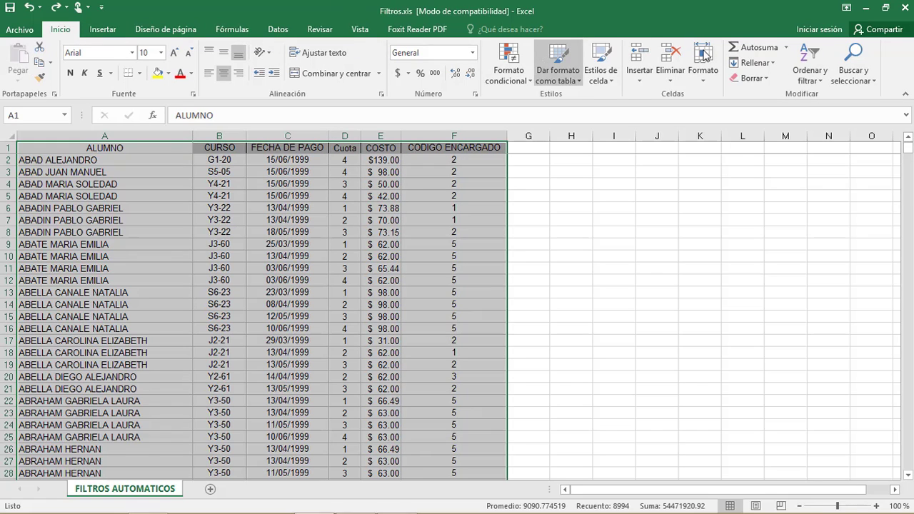
{"action": "left_click", "coordinate": [278, 30]}
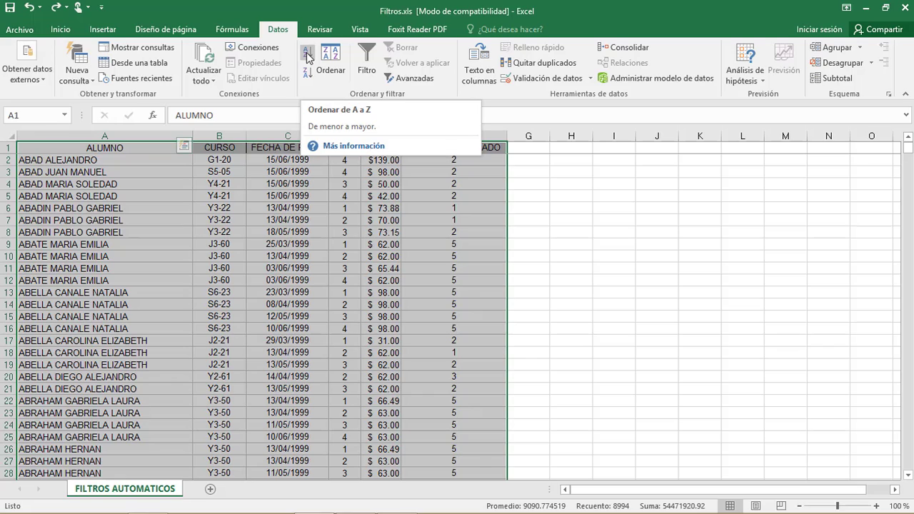
{"action": "left_click", "coordinate": [308, 55]}
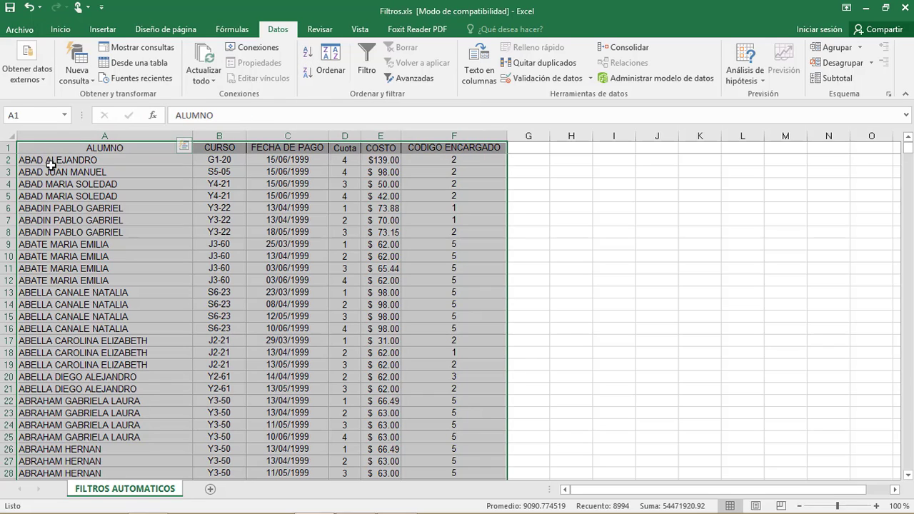
{"action": "left_click", "coordinate": [307, 74]}
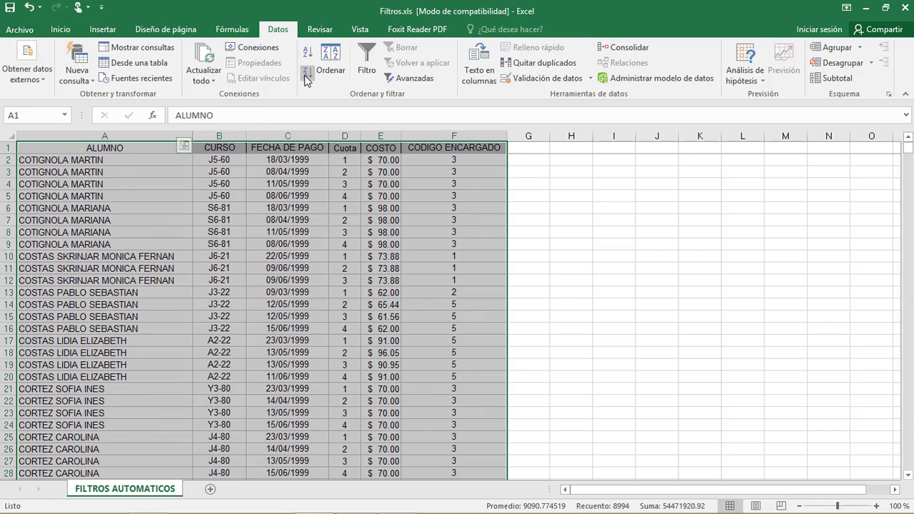
{"action": "left_click", "coordinate": [308, 60]}
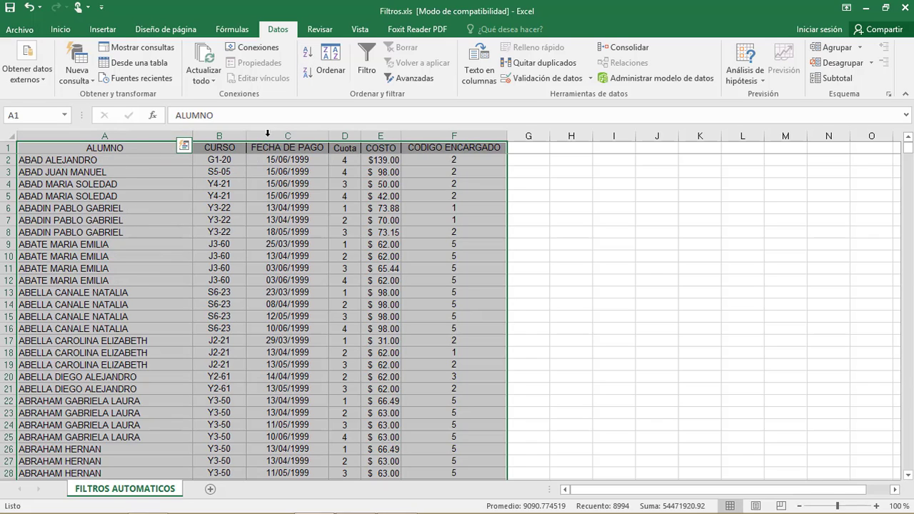
Sort the table by FECHA DE PAGO on cell values, oldest to newest
{"action": "left_click", "coordinate": [332, 66]}
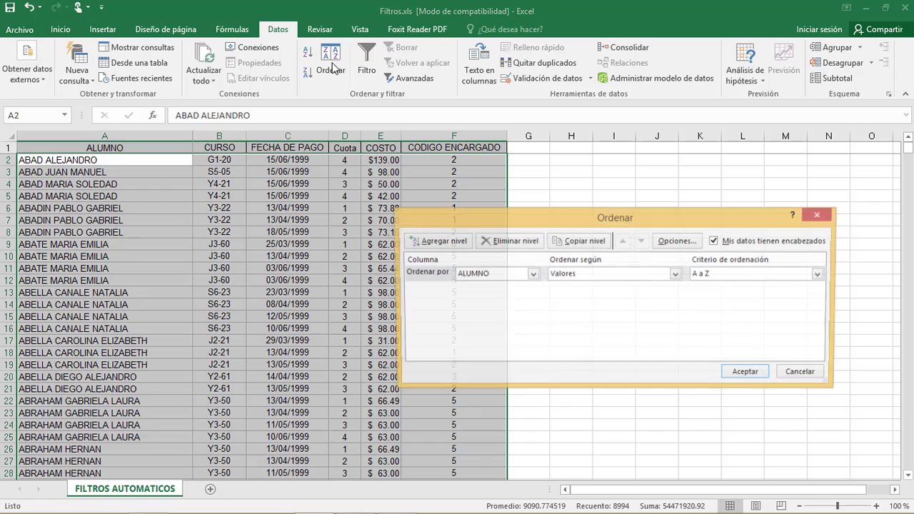
{"action": "left_click", "coordinate": [531, 276]}
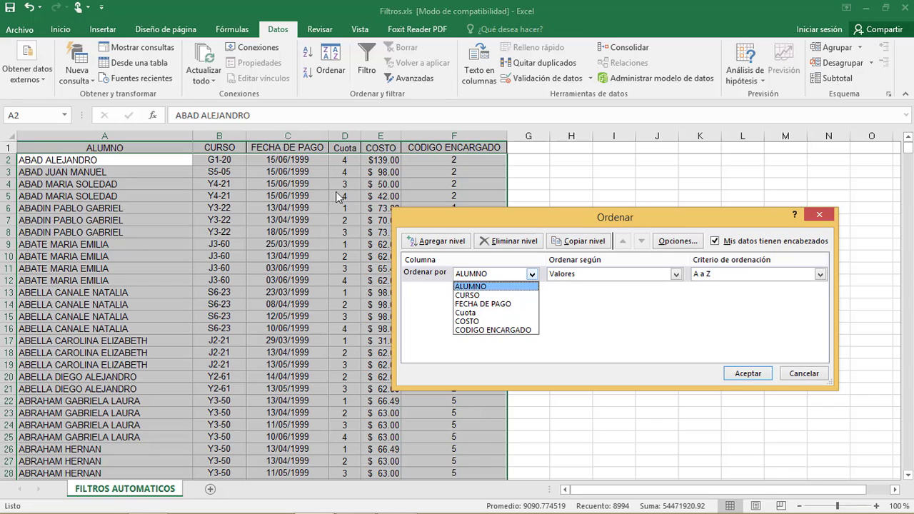
{"action": "left_click", "coordinate": [483, 303]}
{"action": "left_click", "coordinate": [676, 274]}
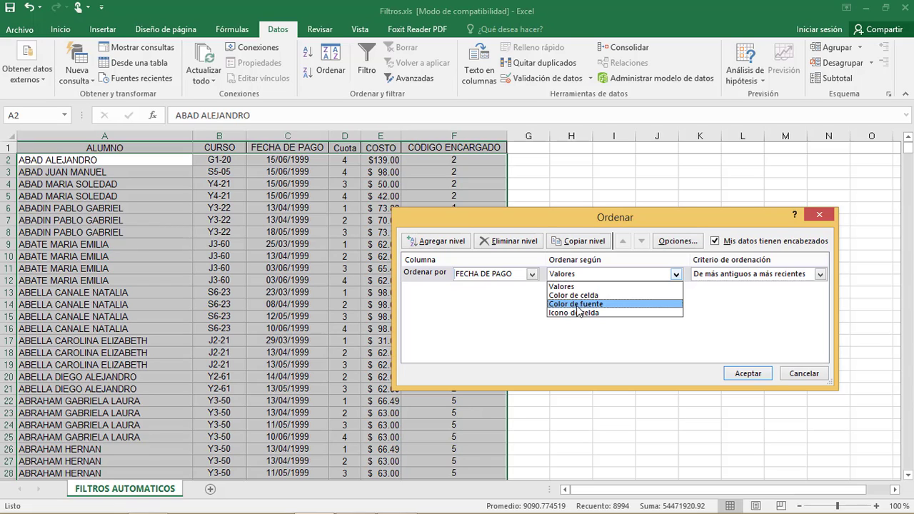
{"action": "left_click", "coordinate": [561, 288]}
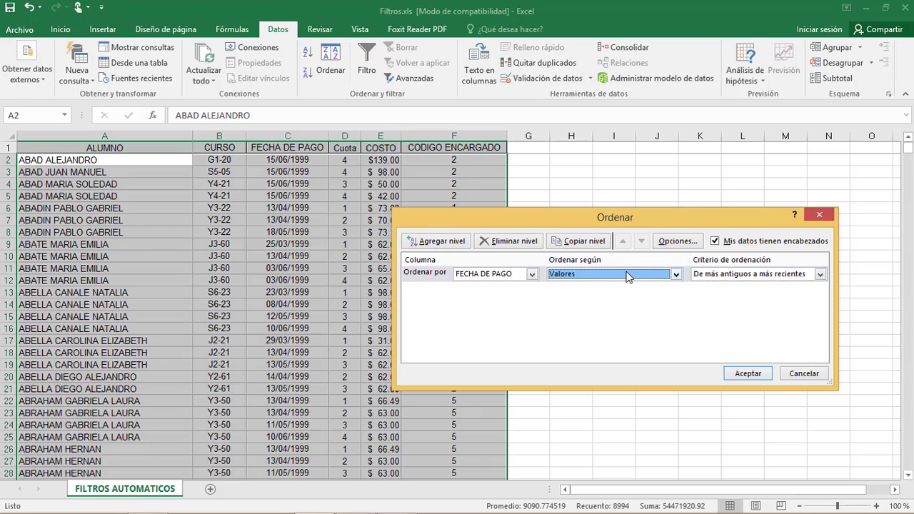
{"action": "left_click", "coordinate": [711, 275]}
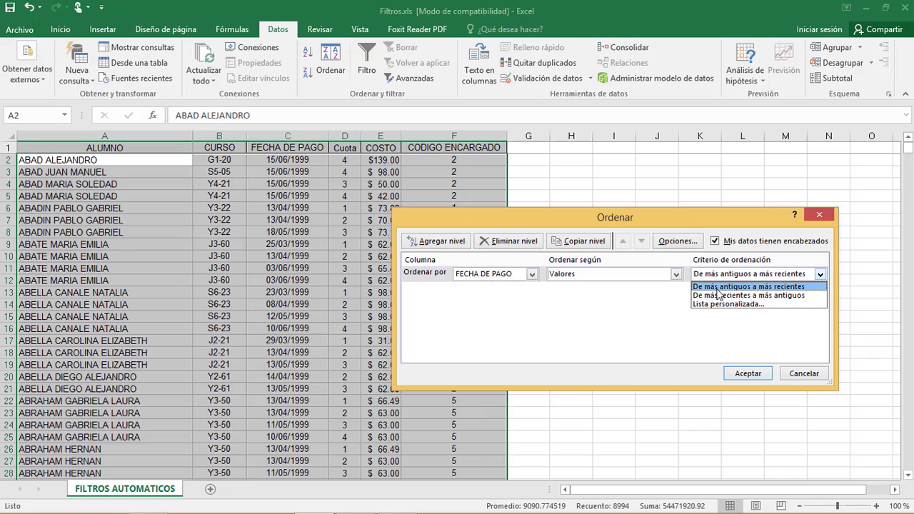
{"action": "left_click", "coordinate": [718, 290]}
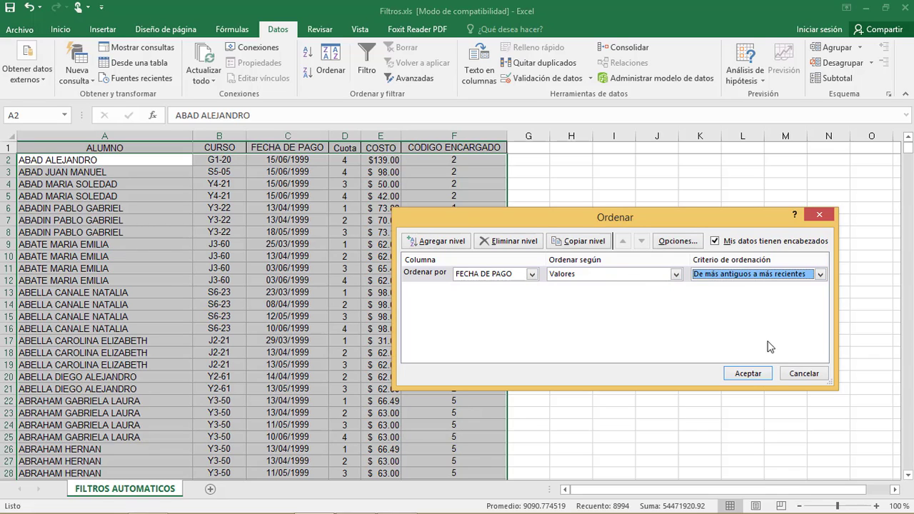
{"action": "left_click", "coordinate": [751, 373]}
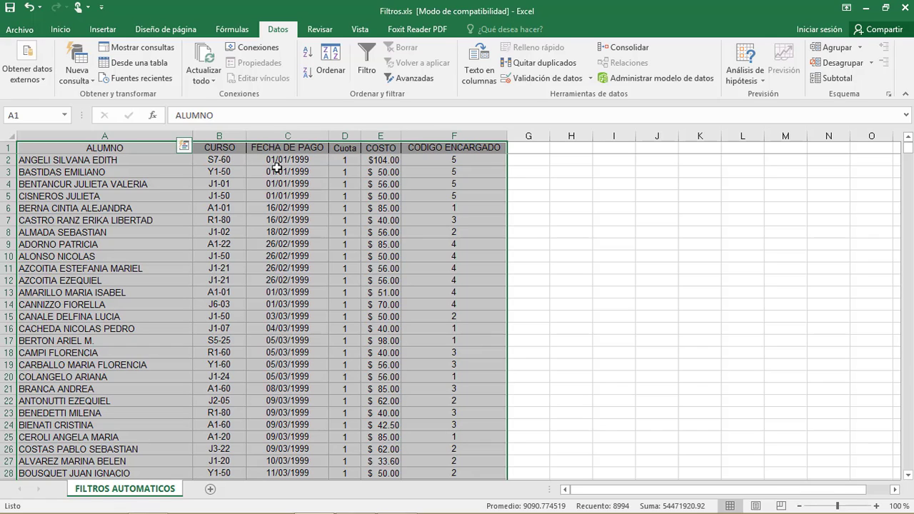
Add a second sort level on COSTO, largest to smallest, after FECHA DE PAGO, and apply it
{"action": "left_click", "coordinate": [330, 61]}
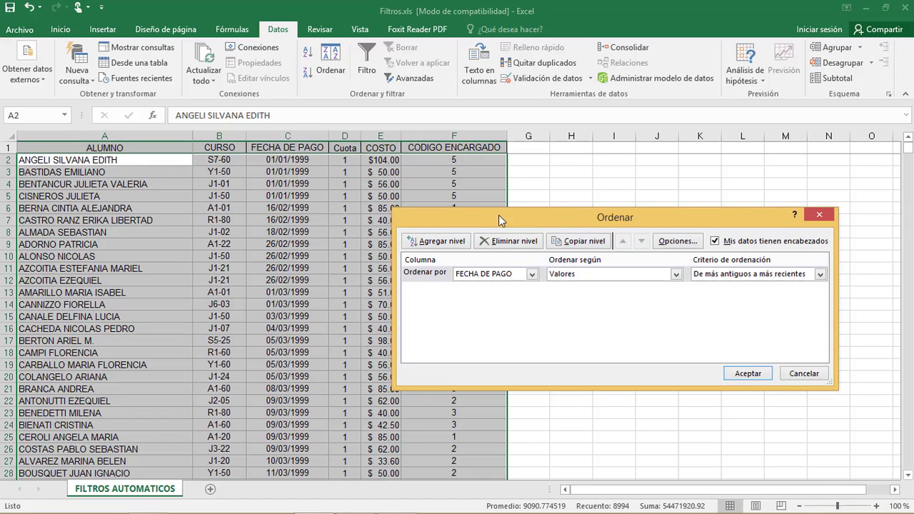
{"action": "left_click_drag", "start_coordinate": [465, 220], "coordinate": [515, 205]}
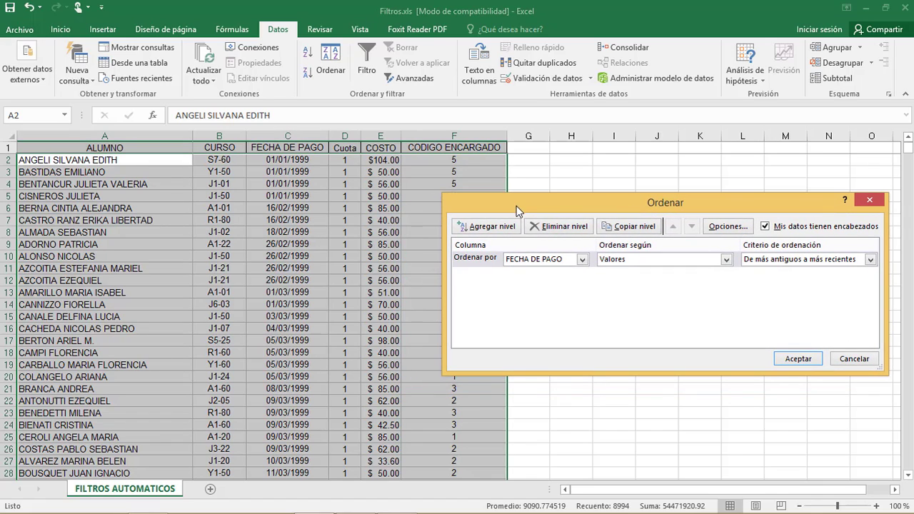
{"action": "left_click", "coordinate": [486, 227]}
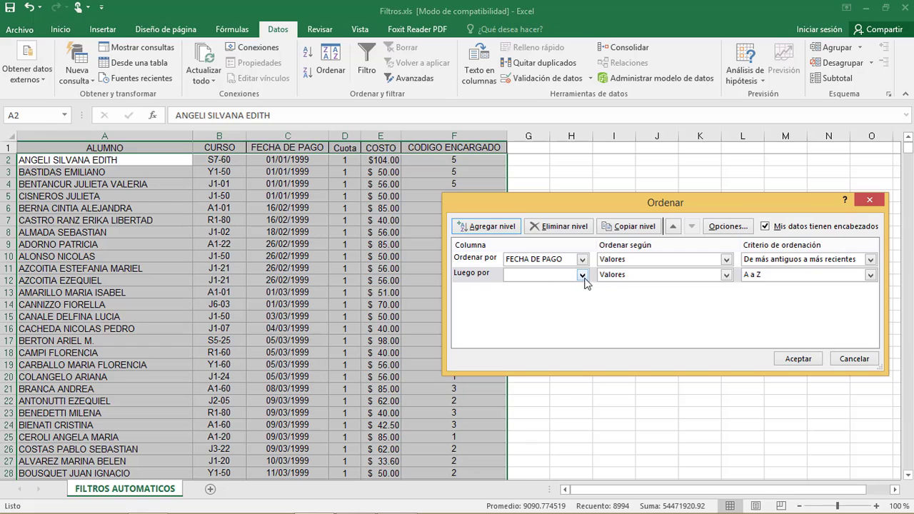
{"action": "left_click", "coordinate": [458, 277]}
{"action": "left_click", "coordinate": [583, 276]}
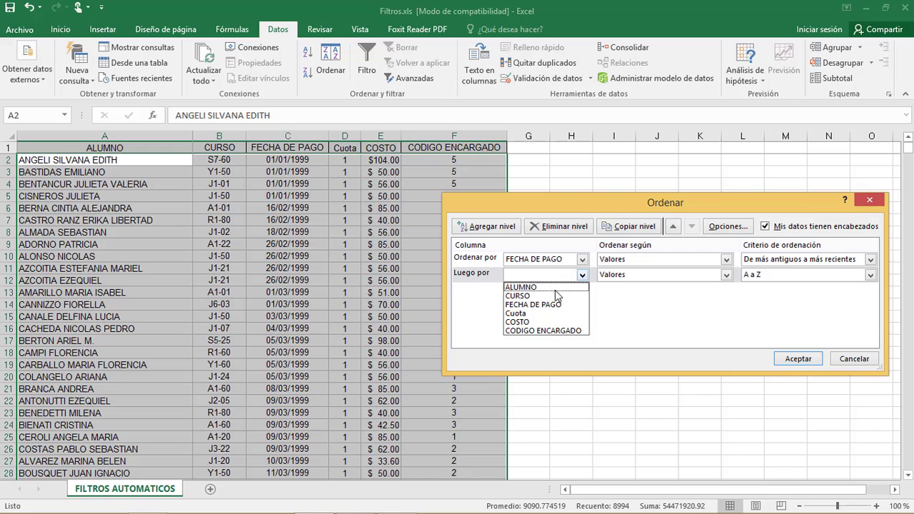
{"action": "left_click", "coordinate": [537, 322]}
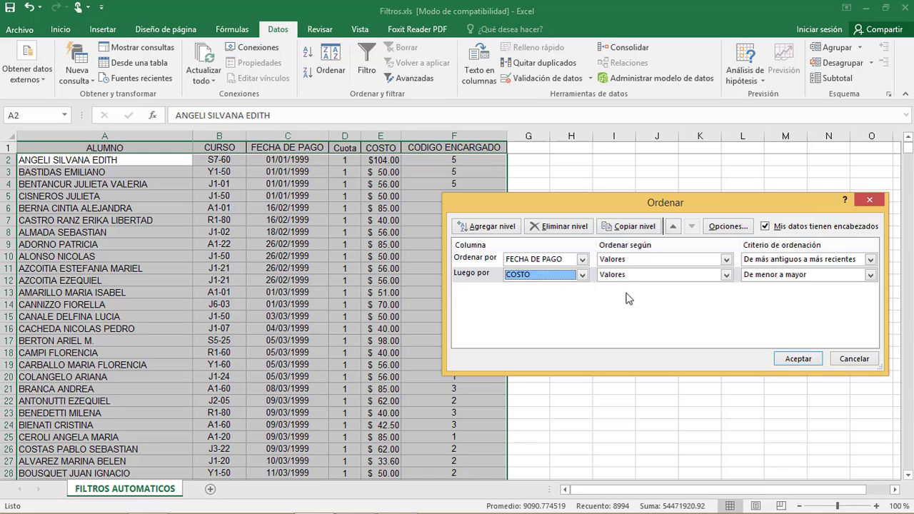
{"action": "left_click", "coordinate": [785, 277]}
{"action": "left_click", "coordinate": [782, 295]}
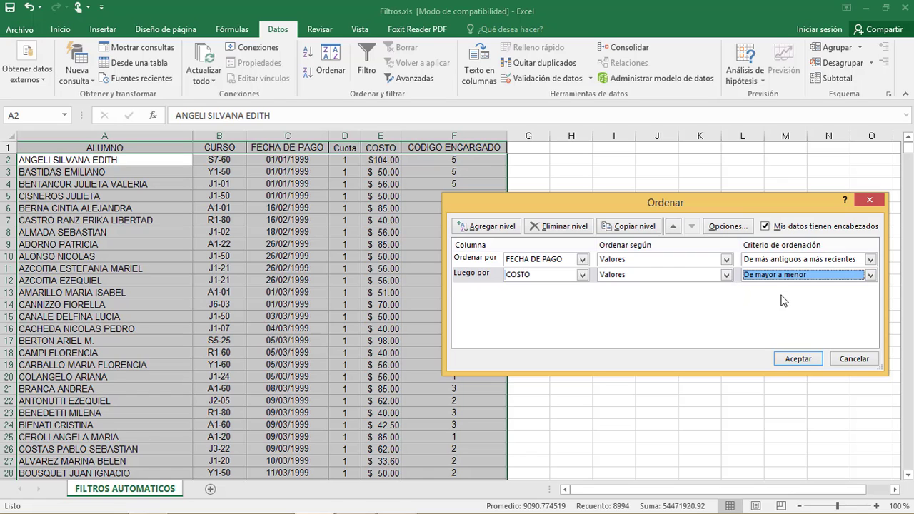
{"action": "left_click", "coordinate": [796, 359]}
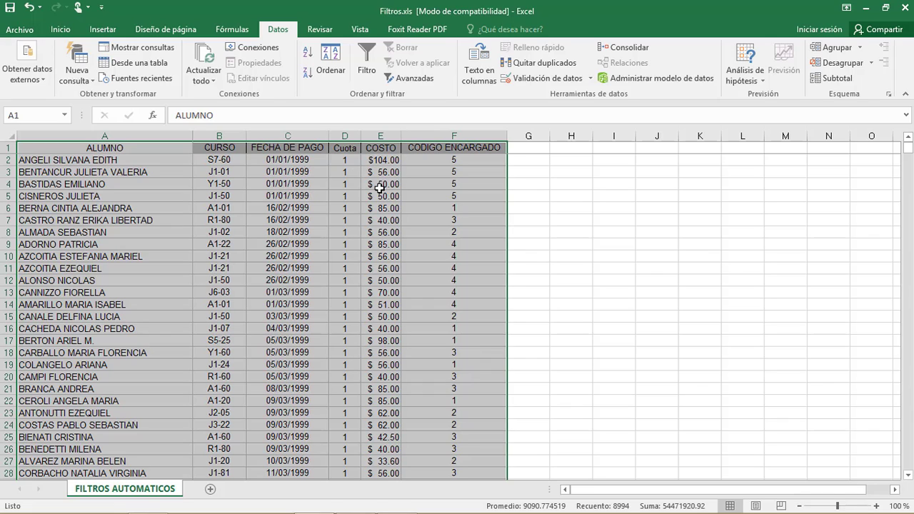
Add an ALUMNO A-to-Z sort level ahead of COSTO and apply the three-level sort
{"action": "left_click", "coordinate": [330, 61]}
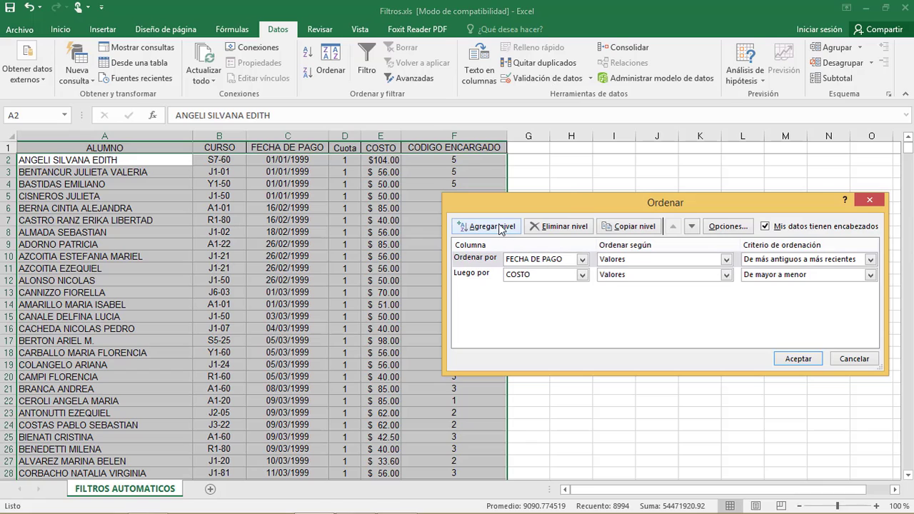
{"action": "left_click", "coordinate": [499, 227]}
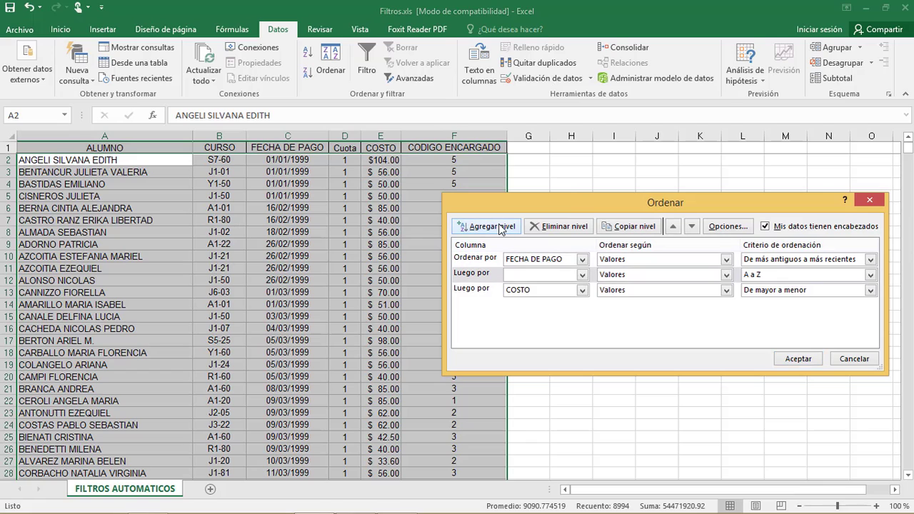
{"action": "left_click", "coordinate": [470, 277]}
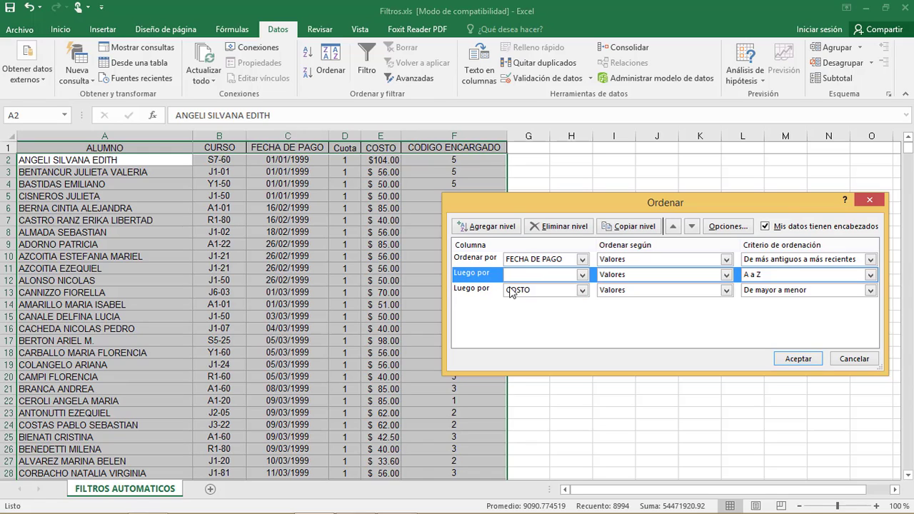
{"action": "left_click", "coordinate": [469, 289]}
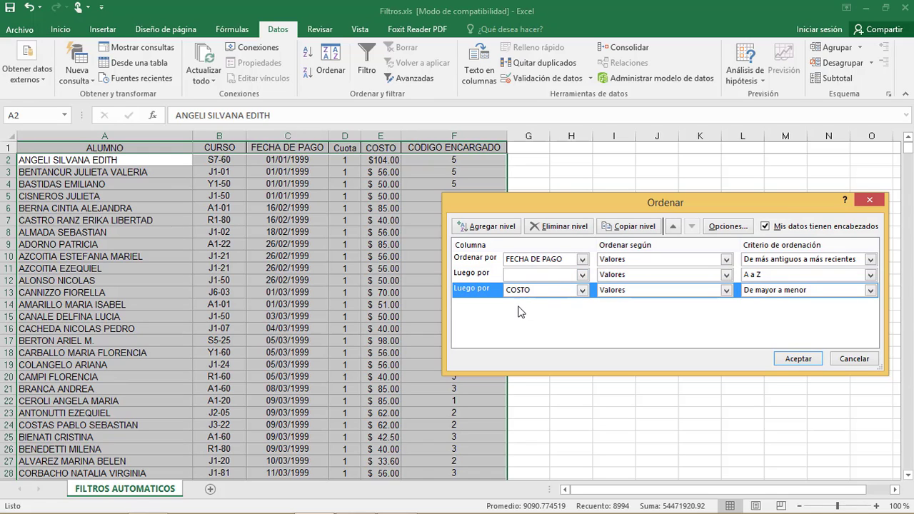
{"action": "left_click", "coordinate": [520, 277]}
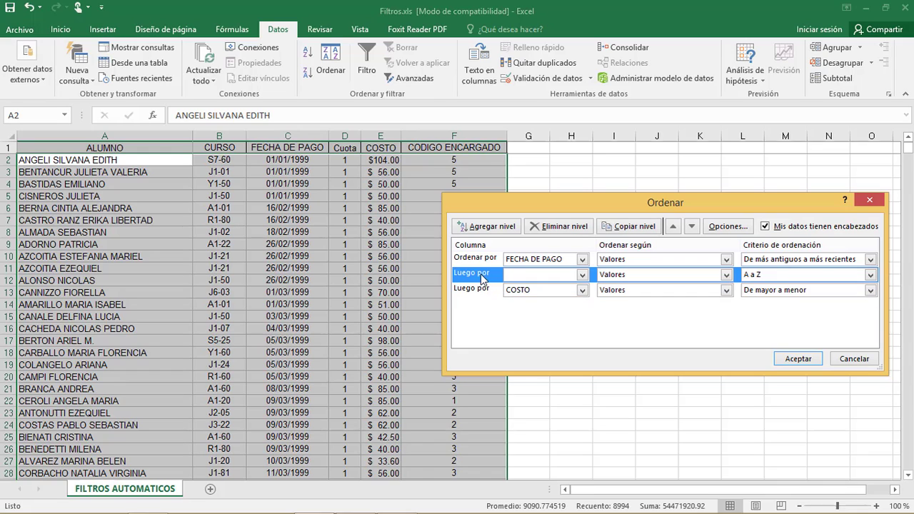
{"action": "left_click", "coordinate": [583, 275]}
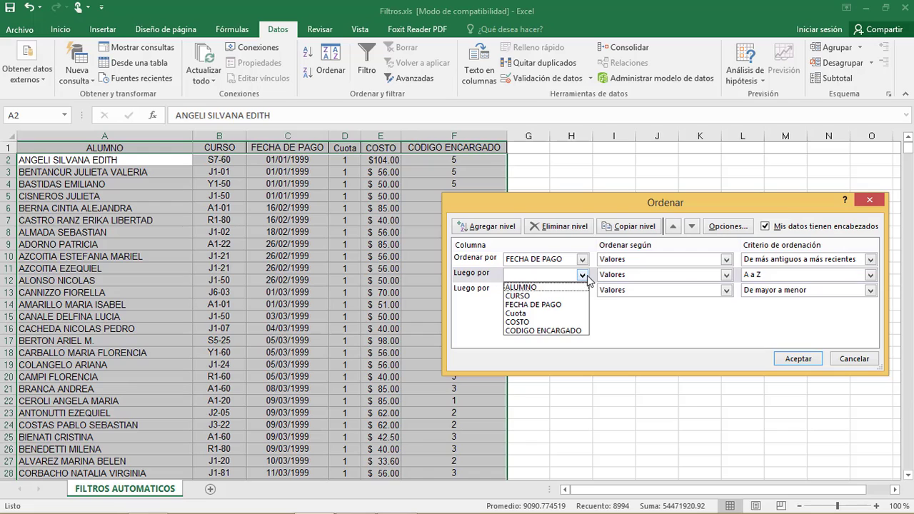
{"action": "left_click", "coordinate": [541, 288]}
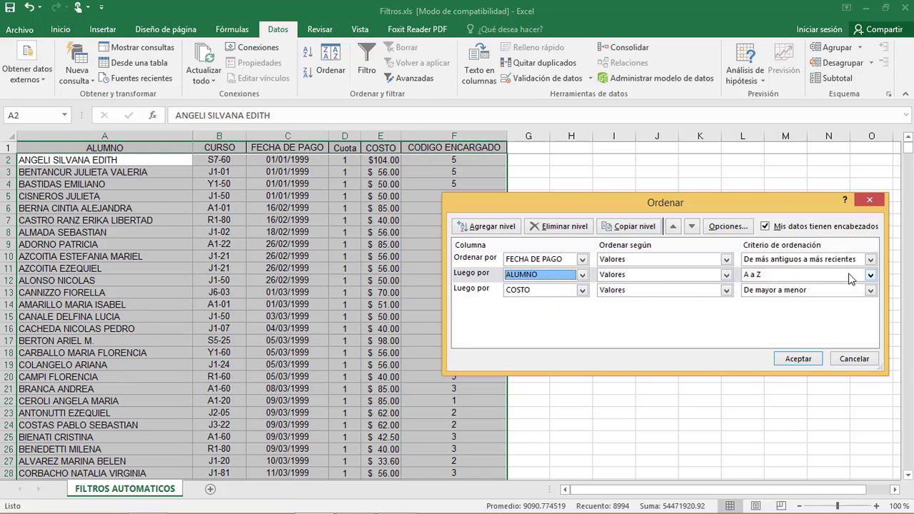
{"action": "left_click", "coordinate": [767, 278]}
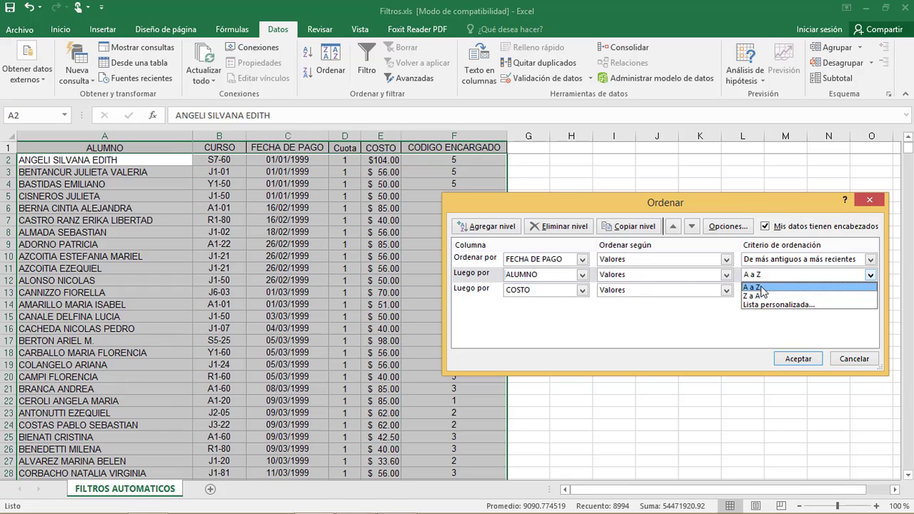
{"action": "left_click", "coordinate": [765, 287]}
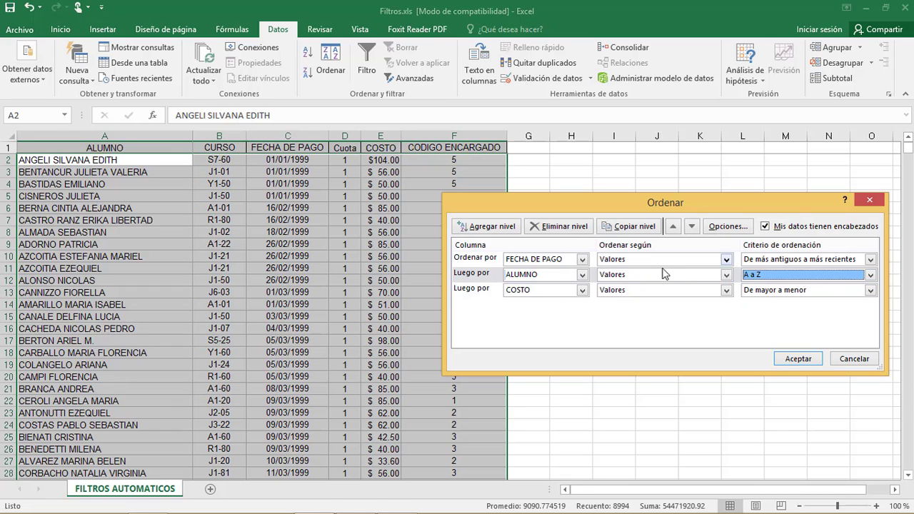
{"action": "left_click", "coordinate": [803, 365]}
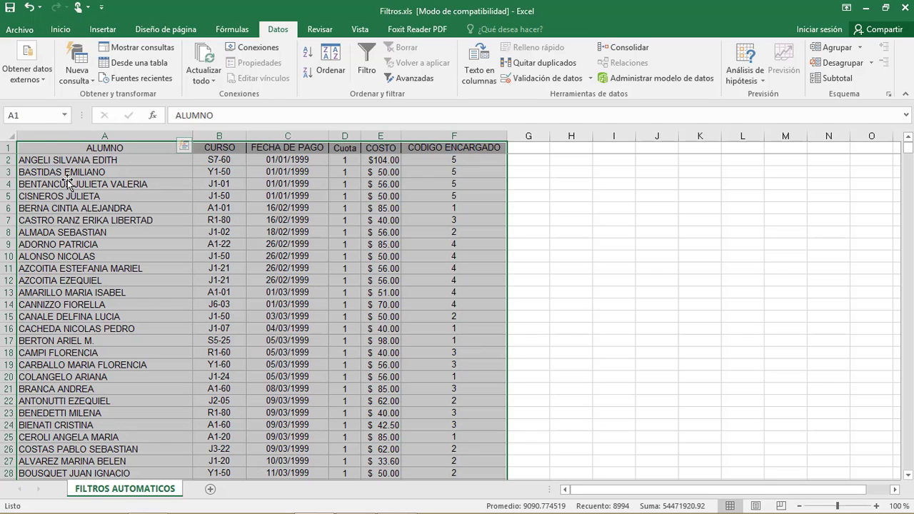
Move the COSTO sort level up above ALUMNO in the sort settings
{"action": "left_click", "coordinate": [342, 78]}
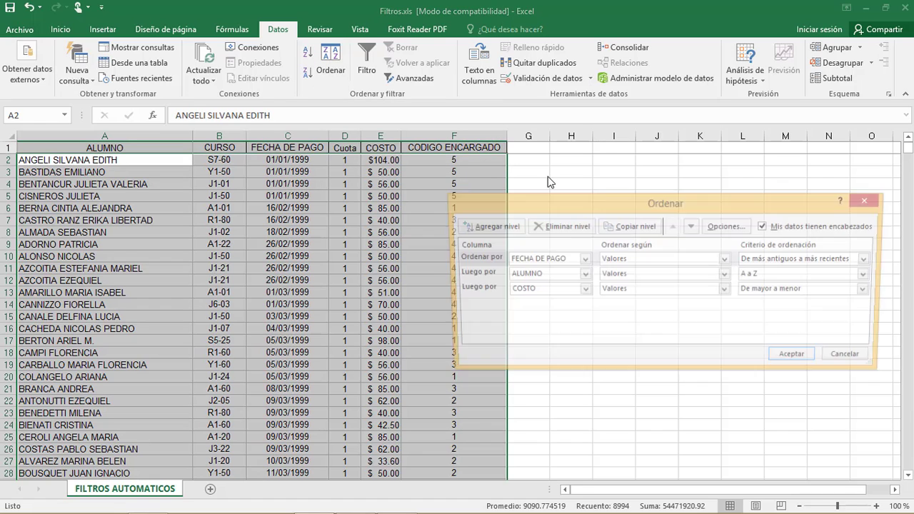
{"action": "left_click", "coordinate": [470, 289]}
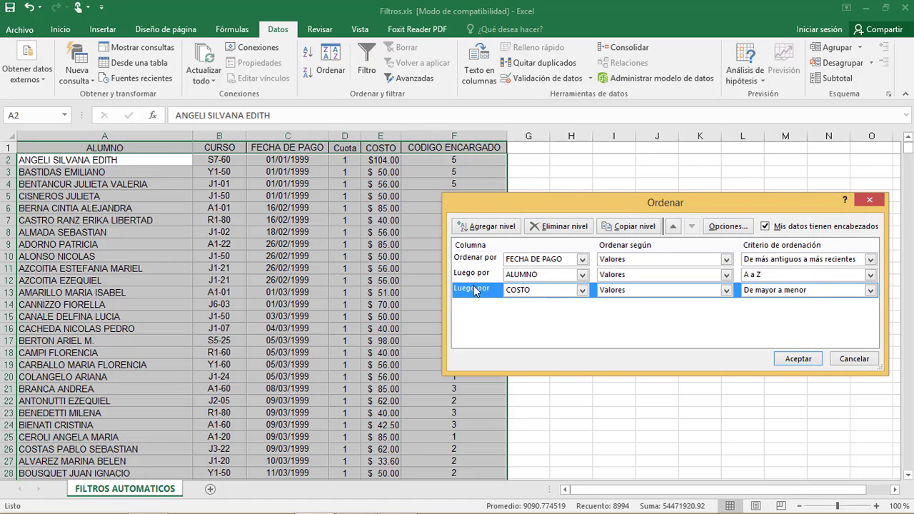
{"action": "left_click", "coordinate": [673, 226]}
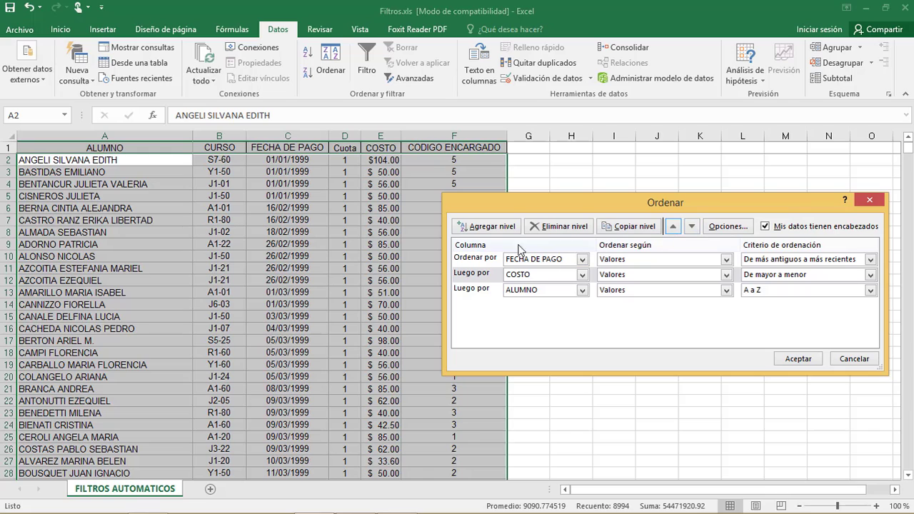
{"action": "left_click", "coordinate": [468, 295]}
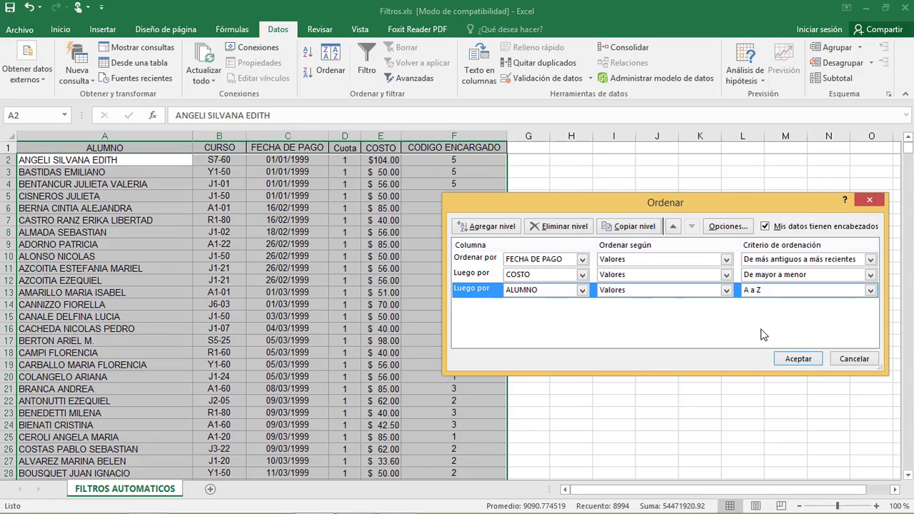
Apply the FECHA DE PAGO, COSTO descending, ALUMNO sort and bring the sort settings back up
{"action": "left_click", "coordinate": [798, 360]}
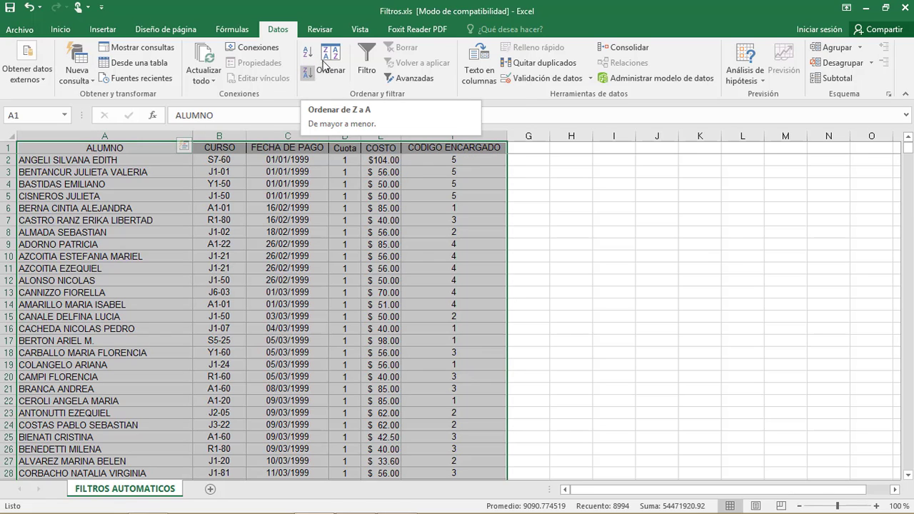
{"action": "left_click", "coordinate": [327, 59]}
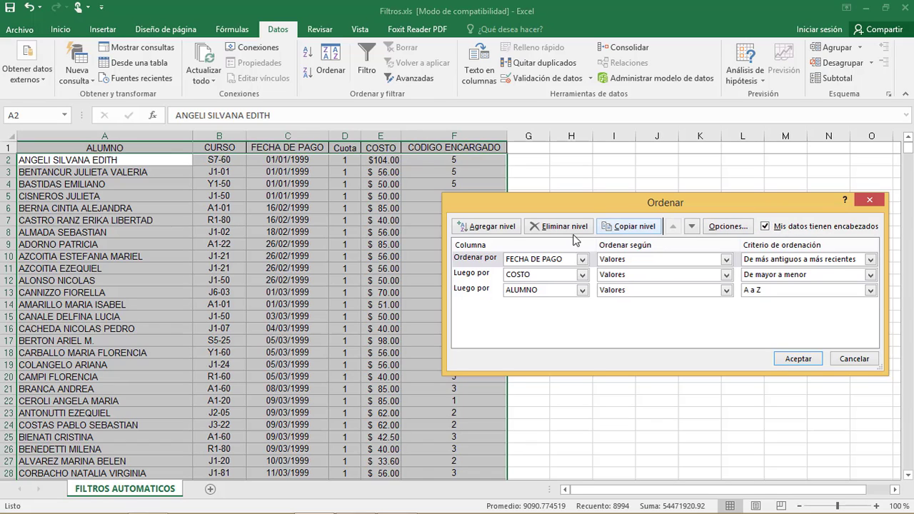
Delete the ALUMNO level, remove a trial COSTO copy, and apply the two-level sort
{"action": "left_click", "coordinate": [486, 295]}
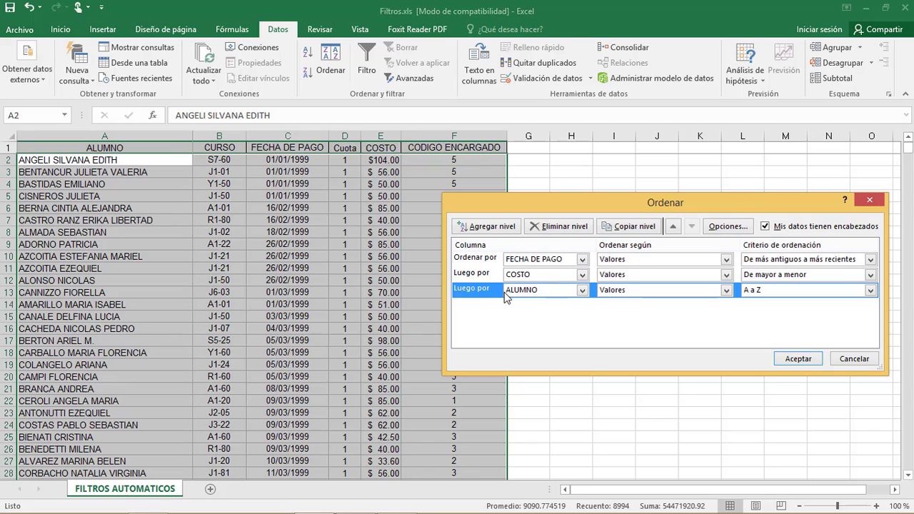
{"action": "left_click", "coordinate": [567, 227]}
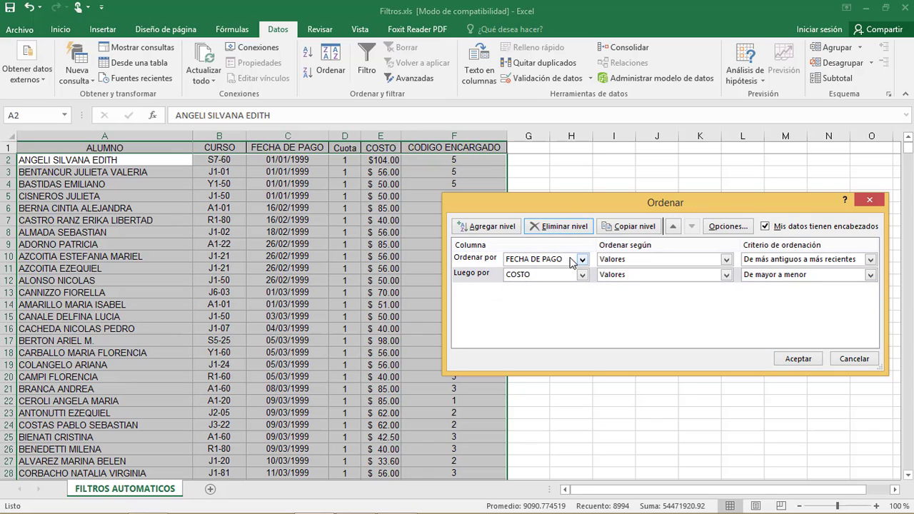
{"action": "left_click", "coordinate": [478, 275]}
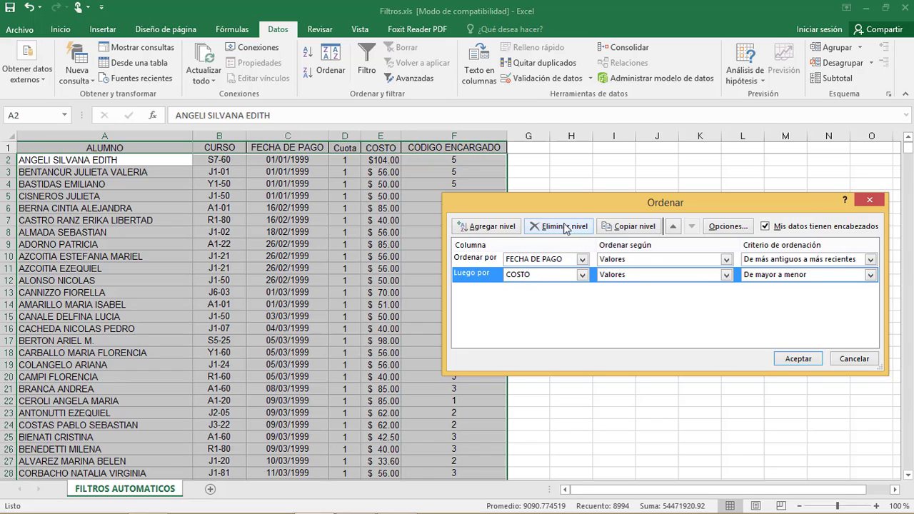
{"action": "left_click", "coordinate": [636, 232]}
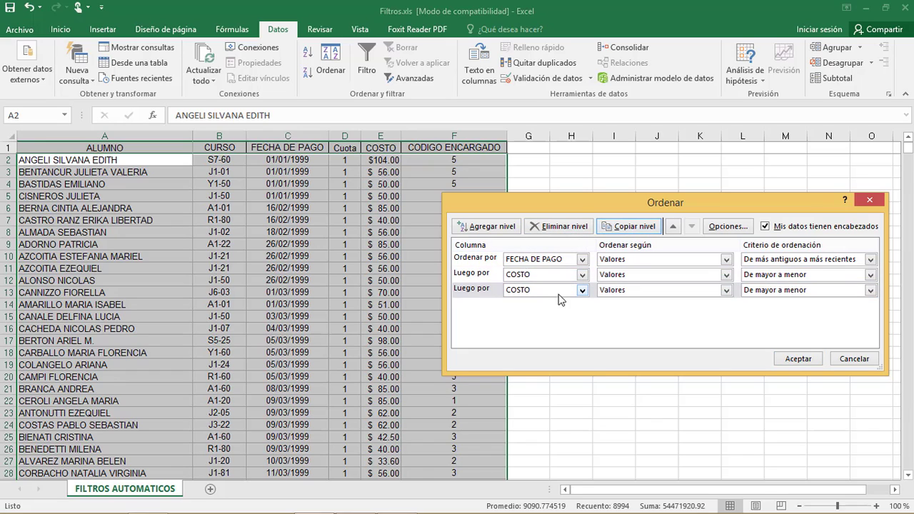
{"action": "left_click", "coordinate": [582, 290]}
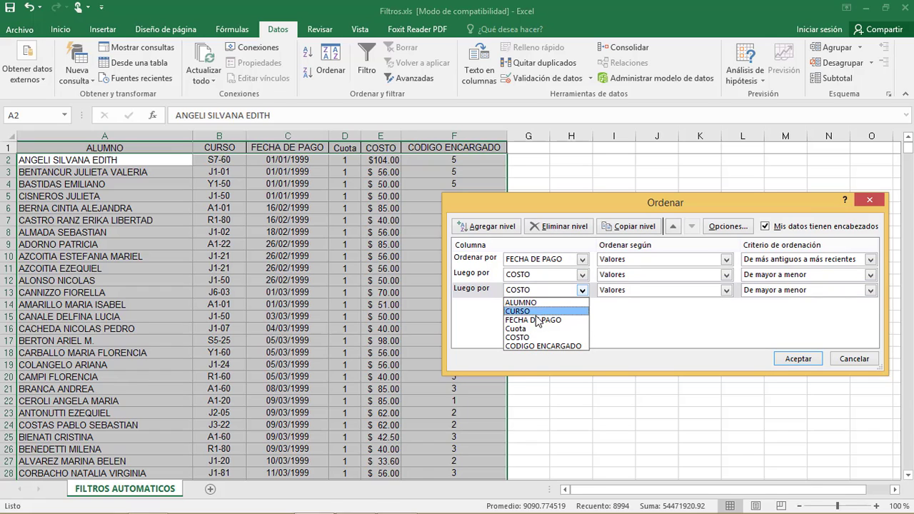
{"action": "left_click", "coordinate": [467, 313]}
{"action": "left_click", "coordinate": [564, 227]}
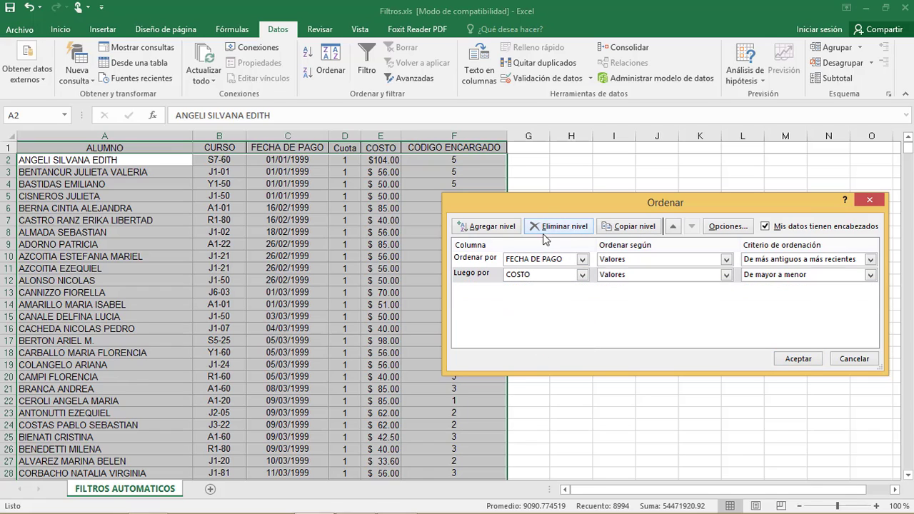
{"action": "left_click", "coordinate": [799, 360]}
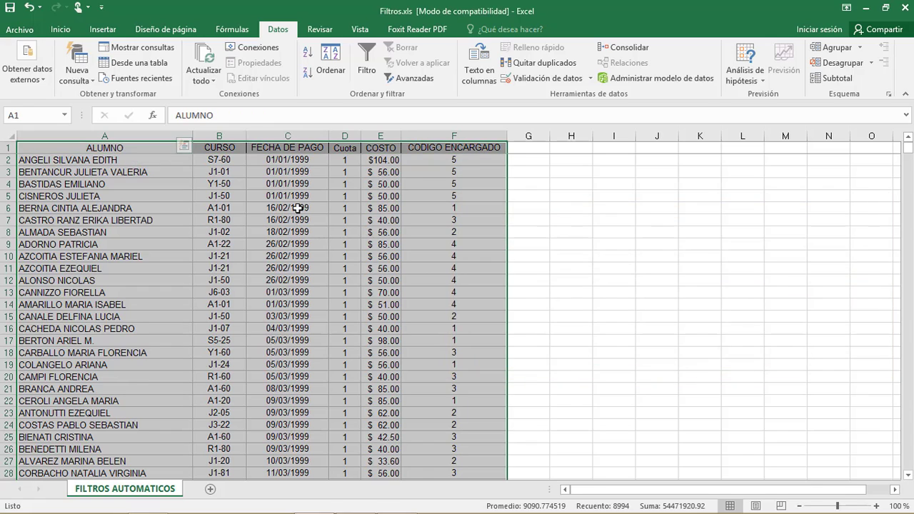